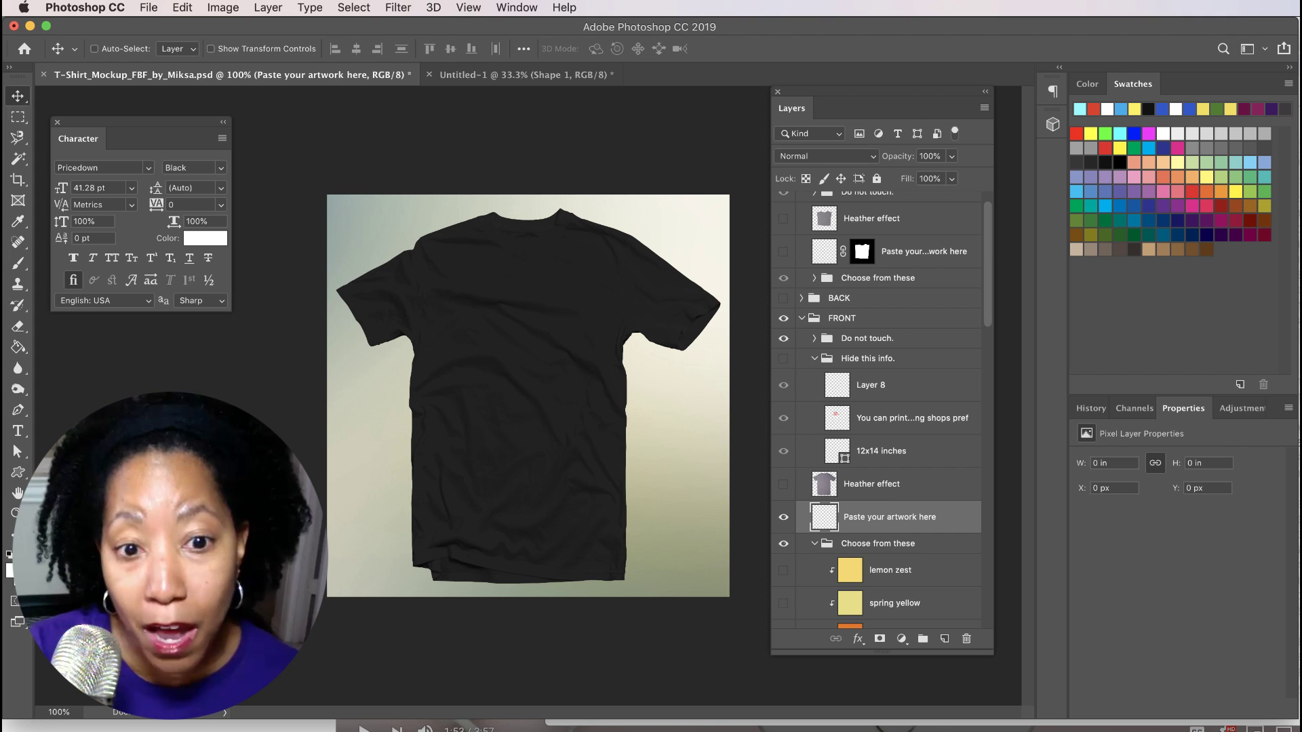
# Browse the panel list and toggle the shirt's printing-space guide info on and off
pyautogui.click(572, 365)
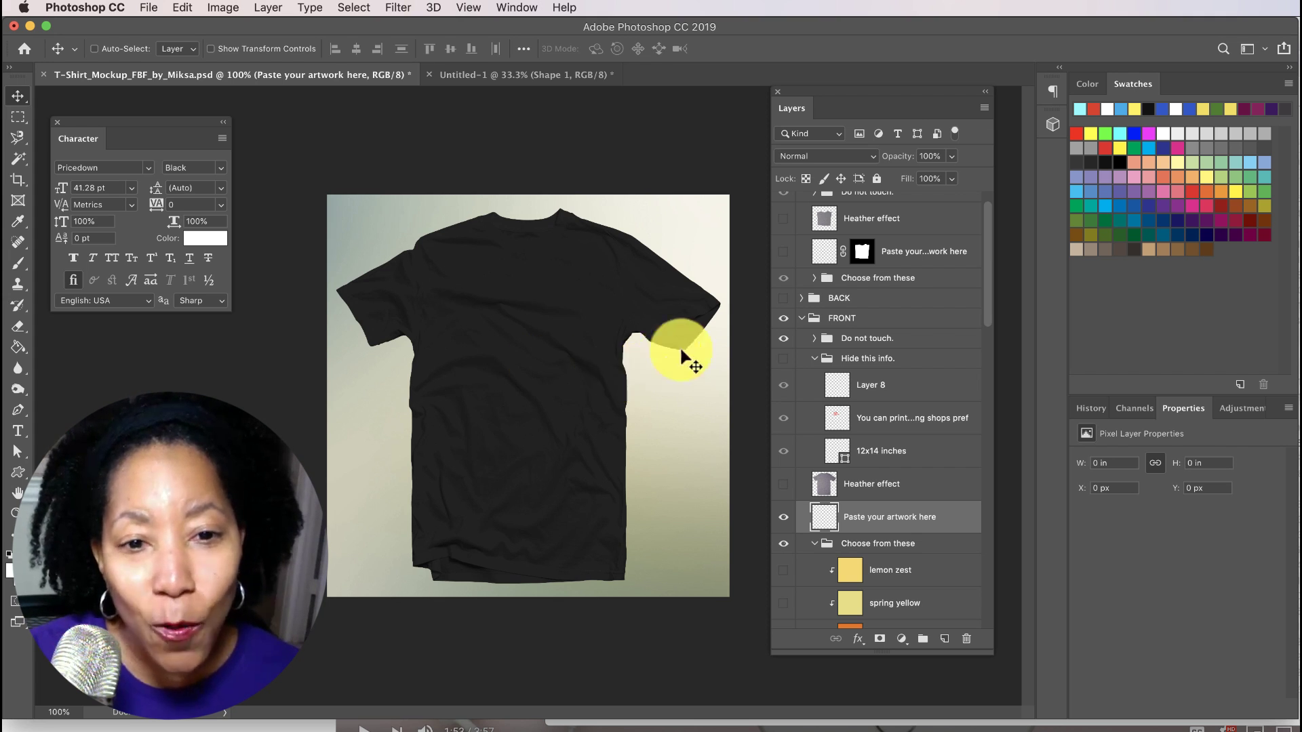
pyautogui.scroll(2, 856, 302)
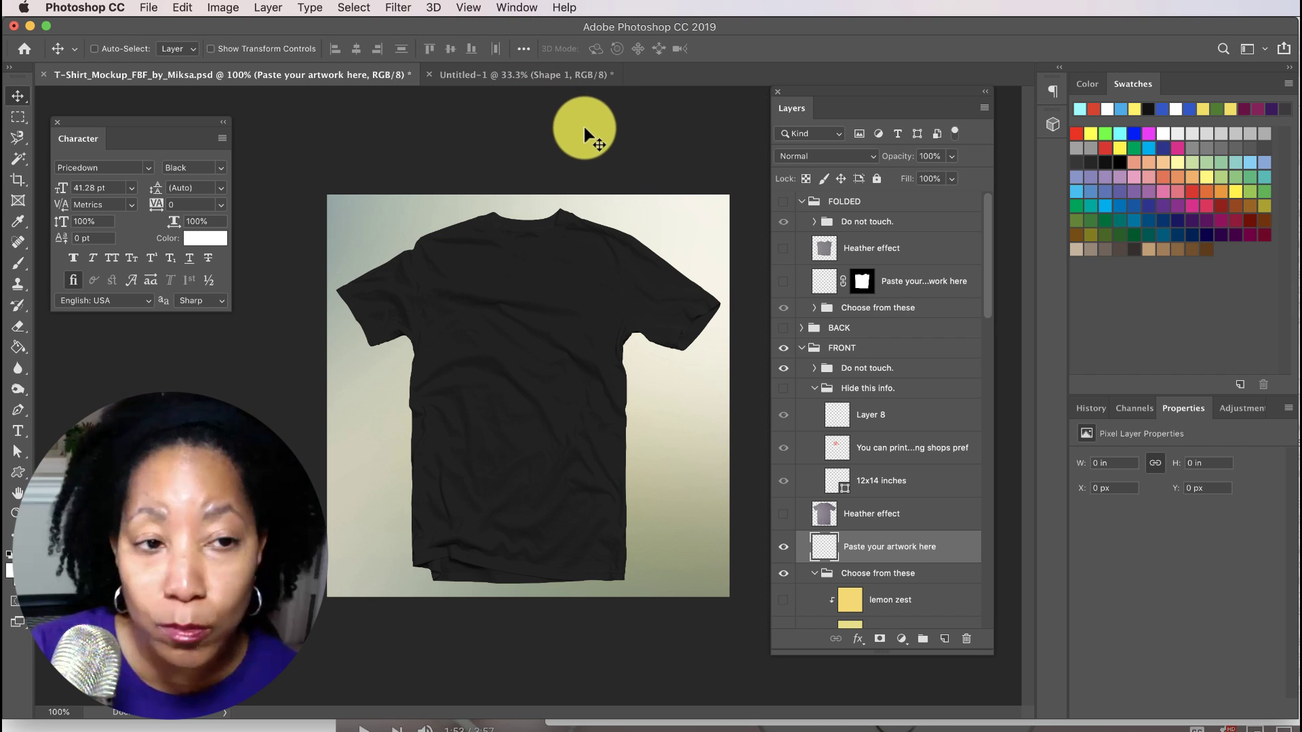
pyautogui.click(521, 8)
pyautogui.click(522, 8)
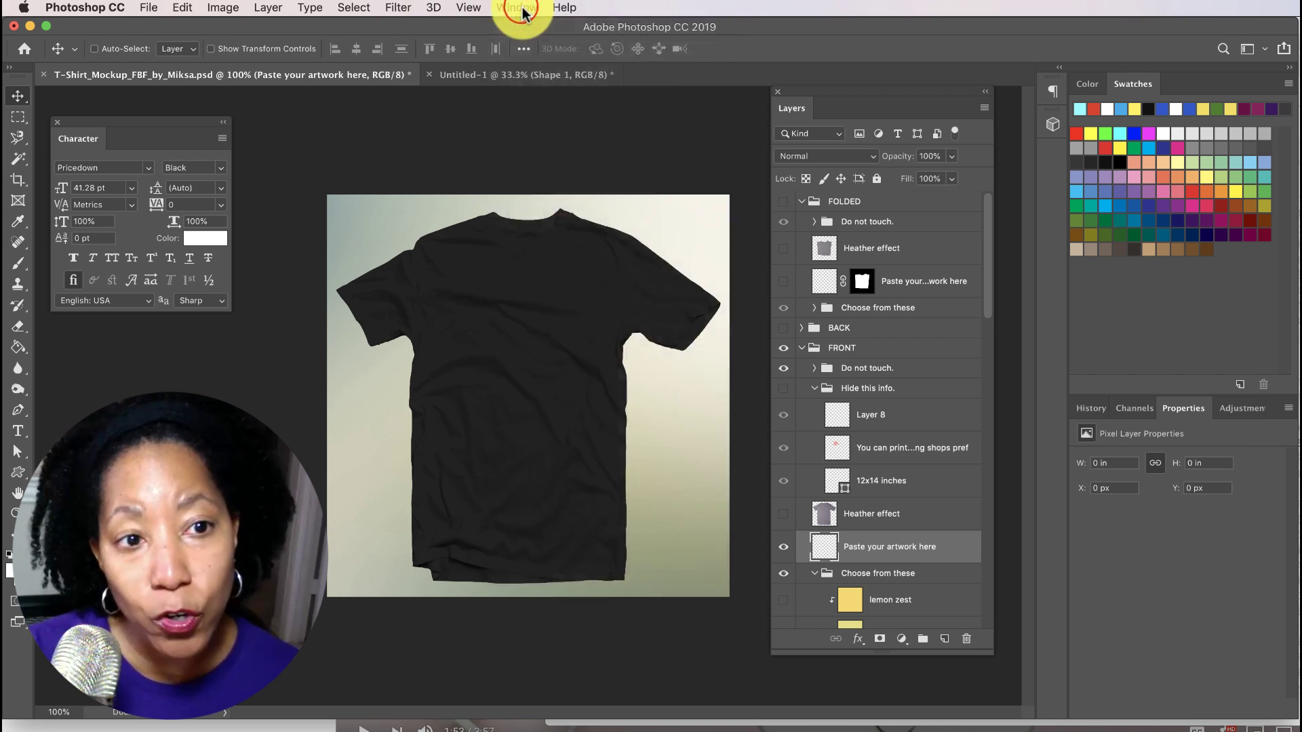
pyautogui.click(522, 8)
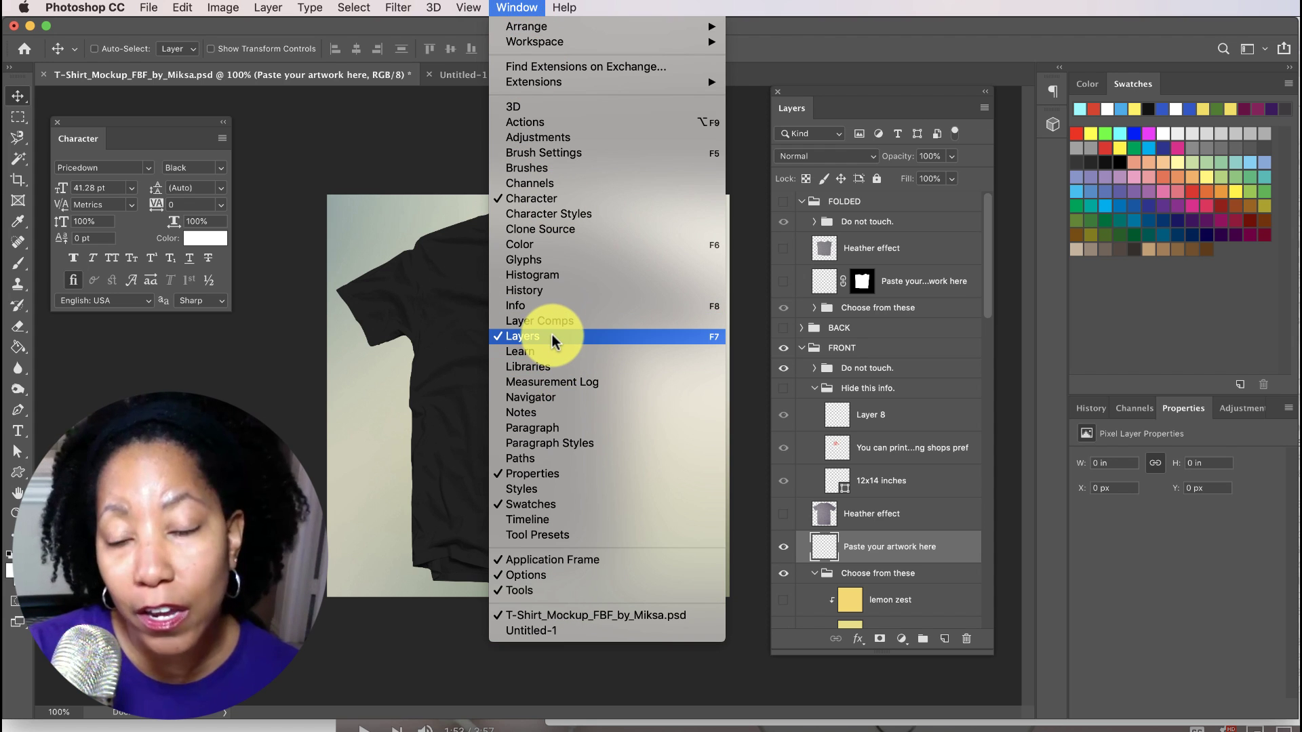
pyautogui.click(848, 106)
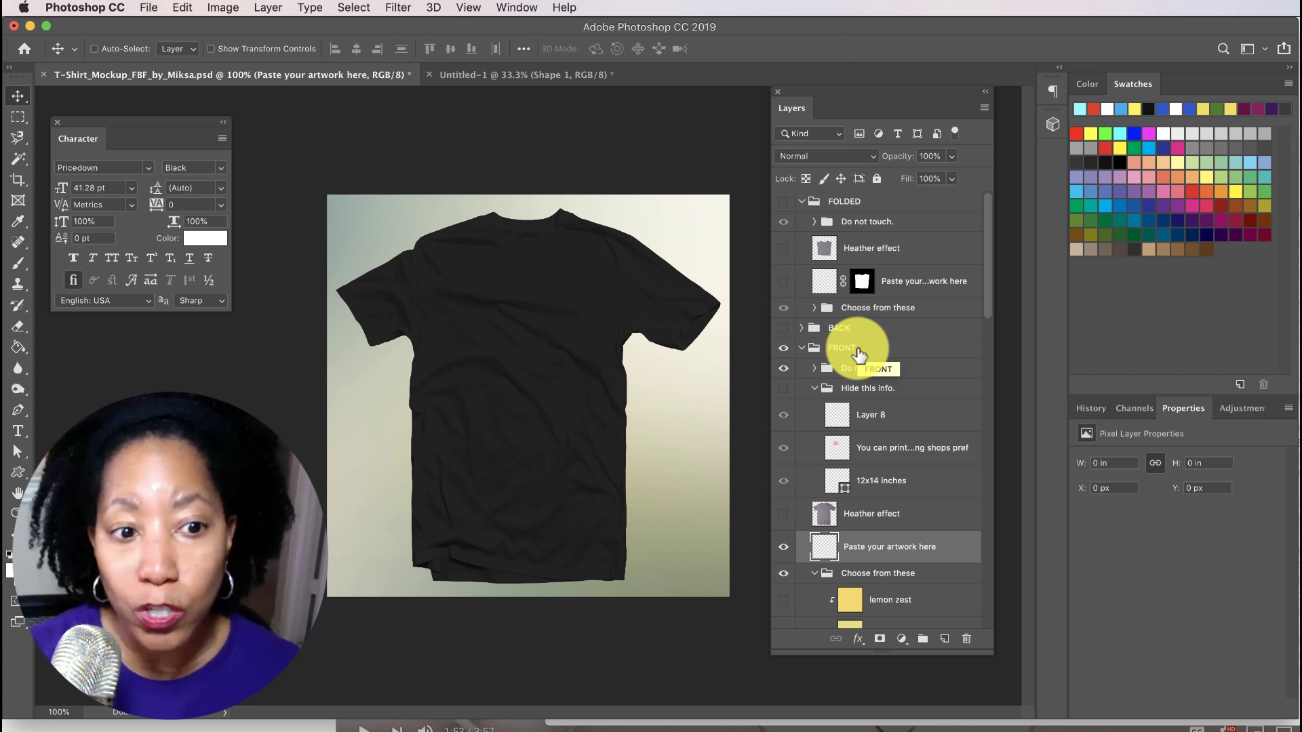
pyautogui.click(784, 394)
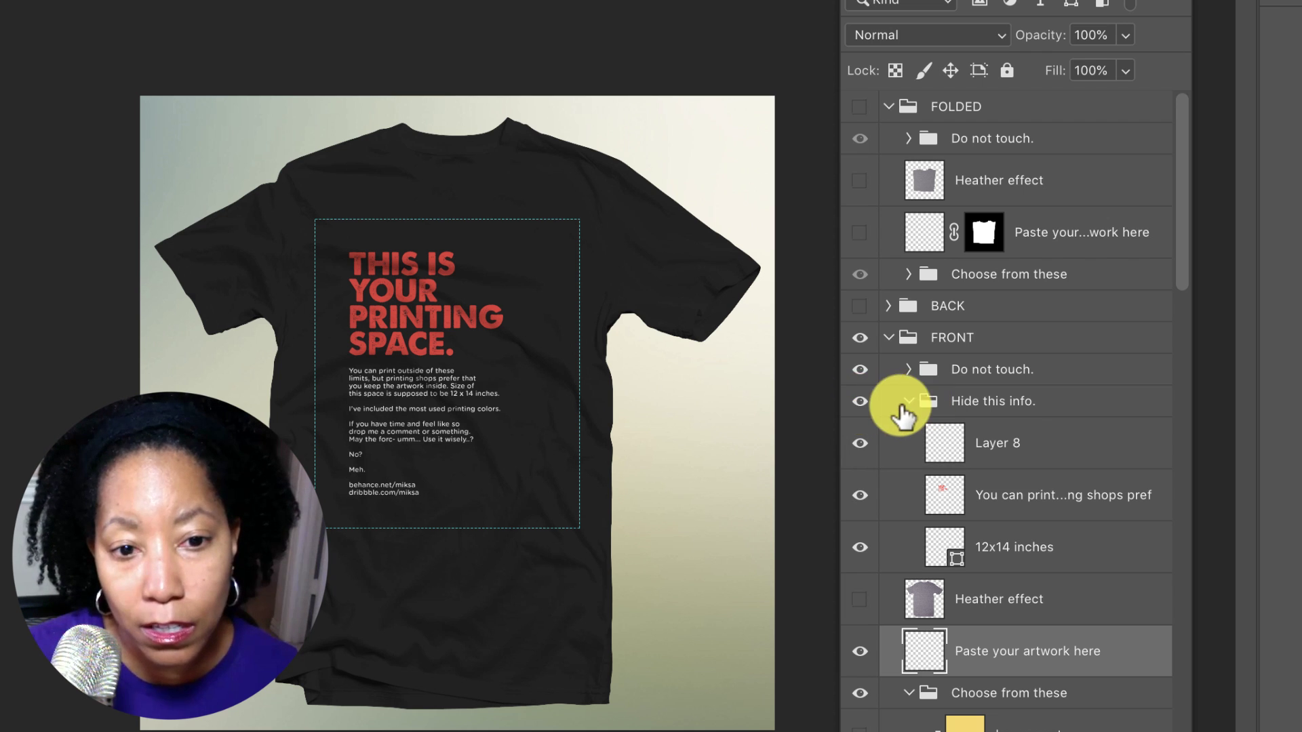
pyautogui.click(859, 401)
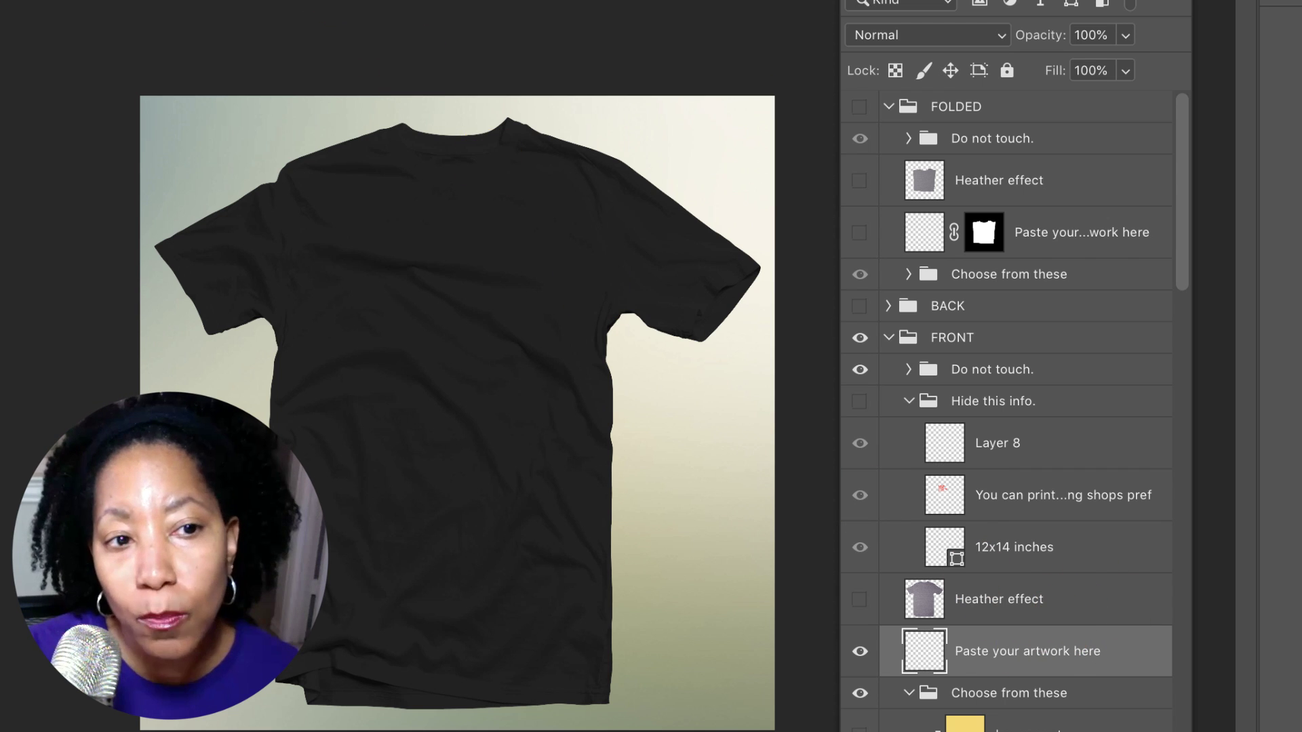
# Drag the gradient butterfly from Untitled-1 onto the T-shirt mockup canvas
pyautogui.click(342, 7)
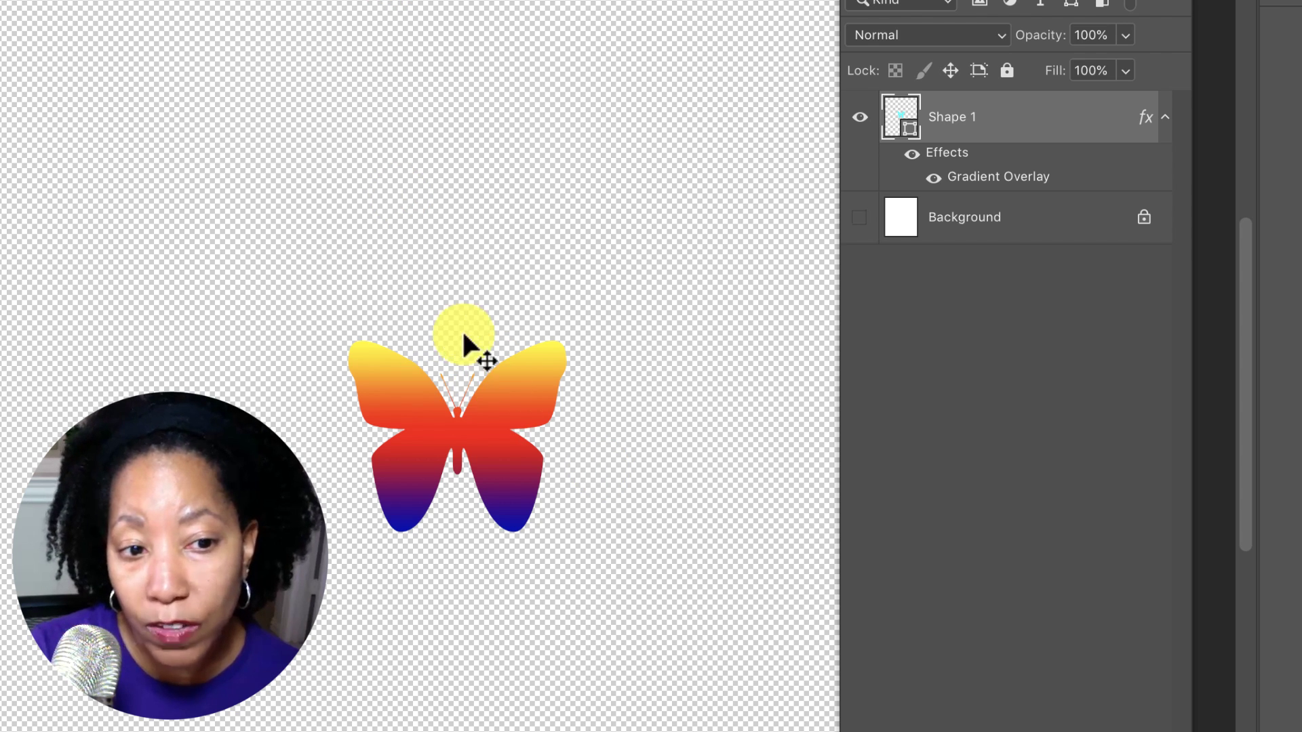
pyautogui.hscroll(-2, 512, 408)
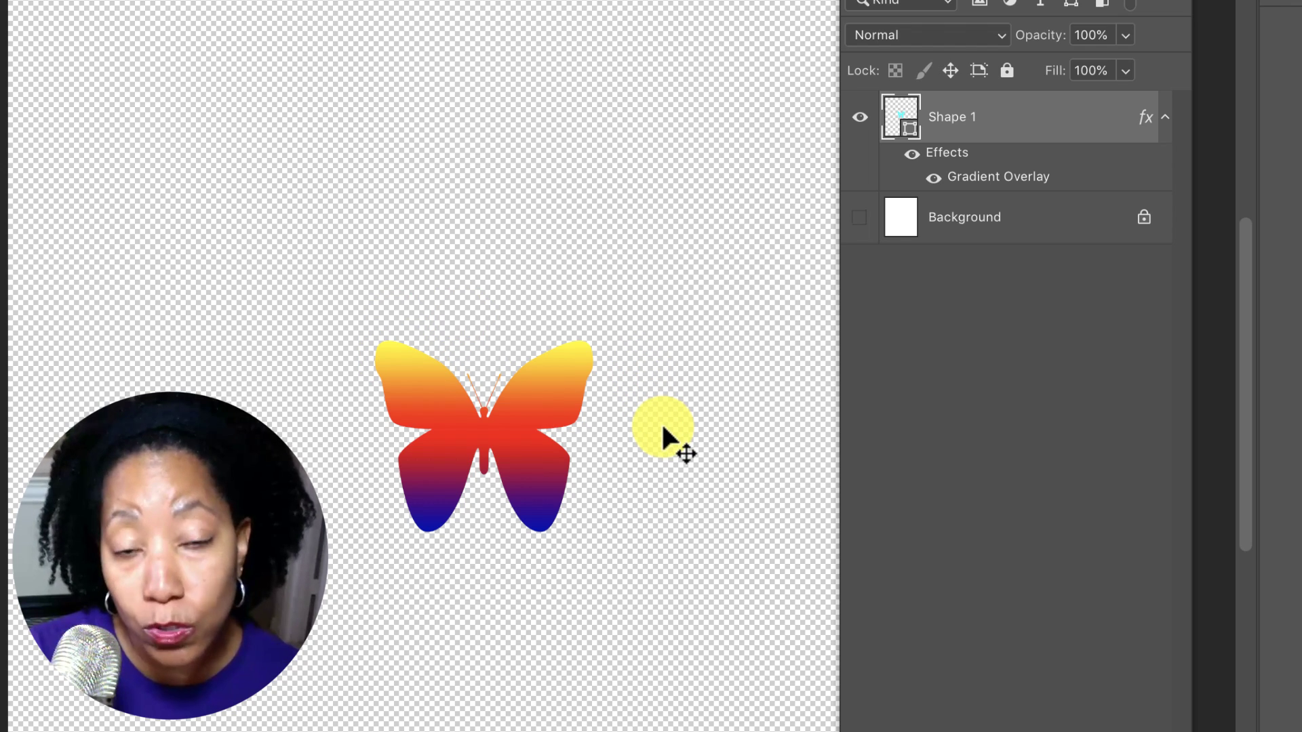
pyautogui.moveTo(551, 397); pyautogui.dragTo(163, 0)
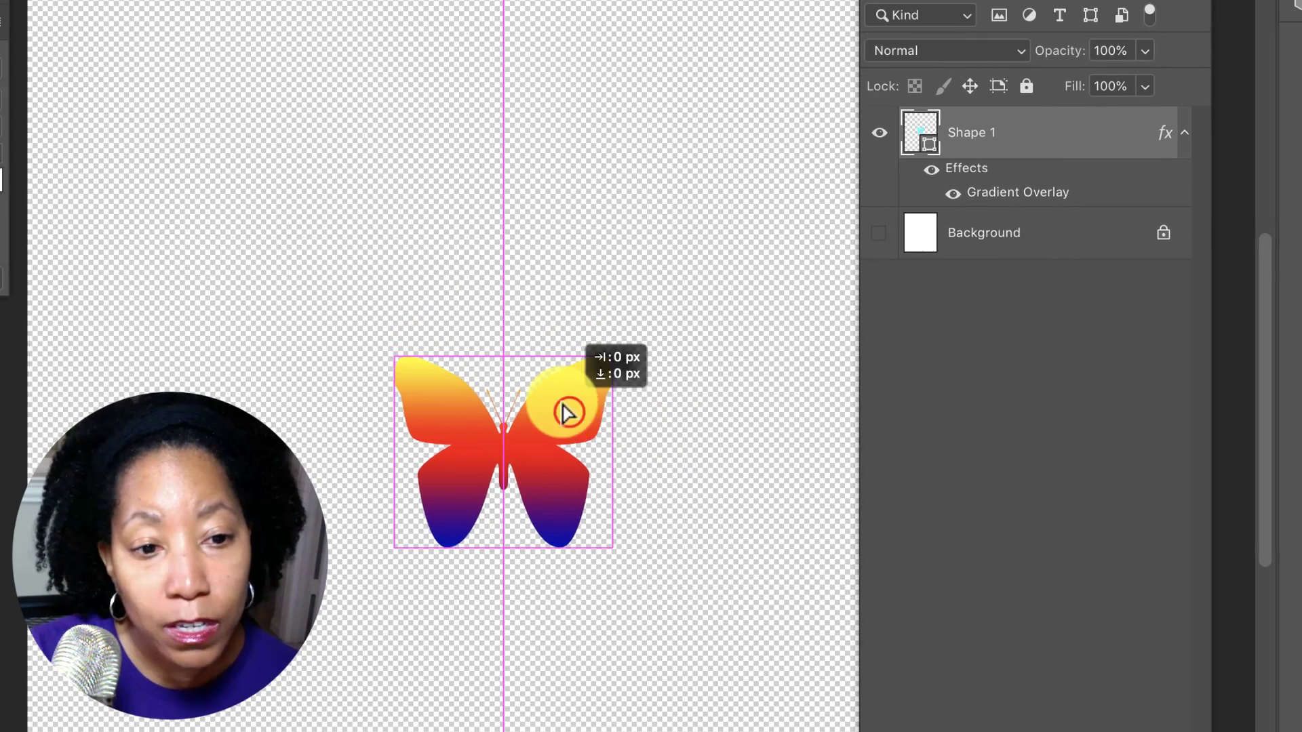
pyautogui.moveTo(304, 47); pyautogui.dragTo(640, 545)
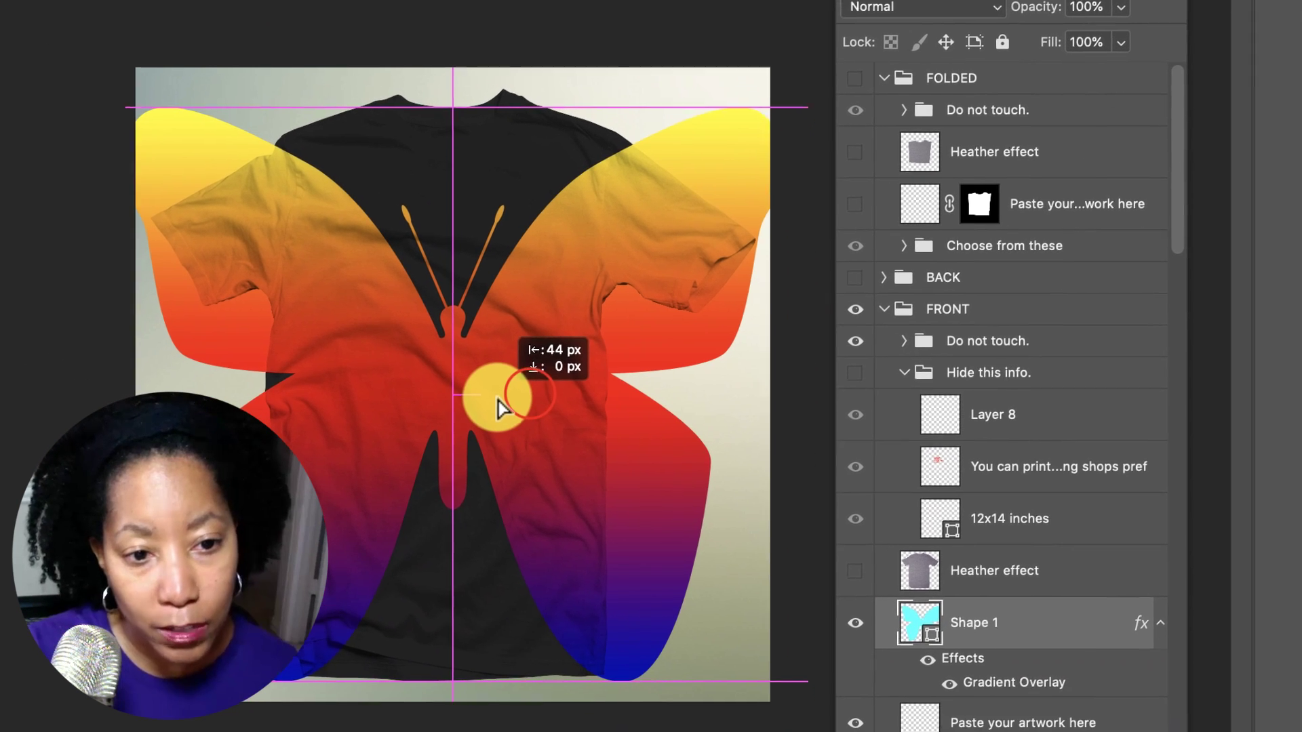
pyautogui.moveTo(498, 407); pyautogui.dragTo(495, 397)
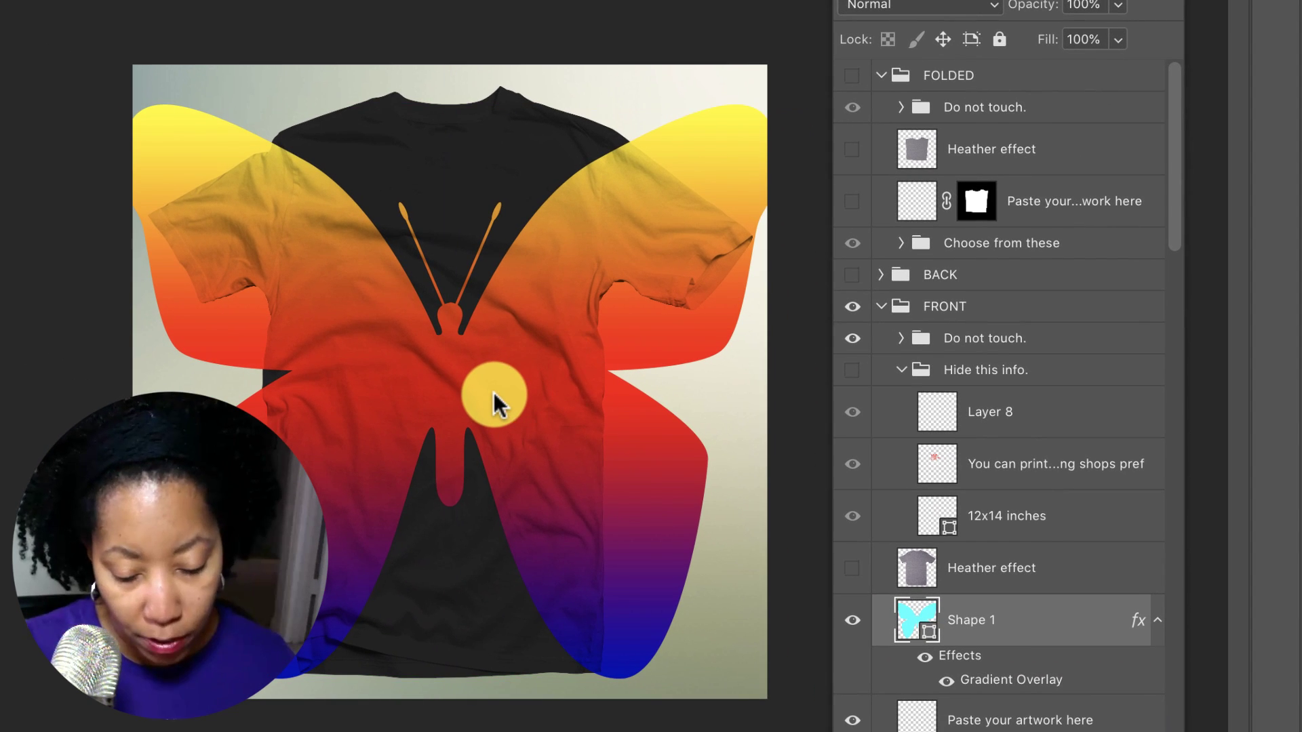
# Scale the butterfly down with Free Transform (Ctrl+T) to fit the shirt's chest
pyautogui.hotkey('ctrl', 't')
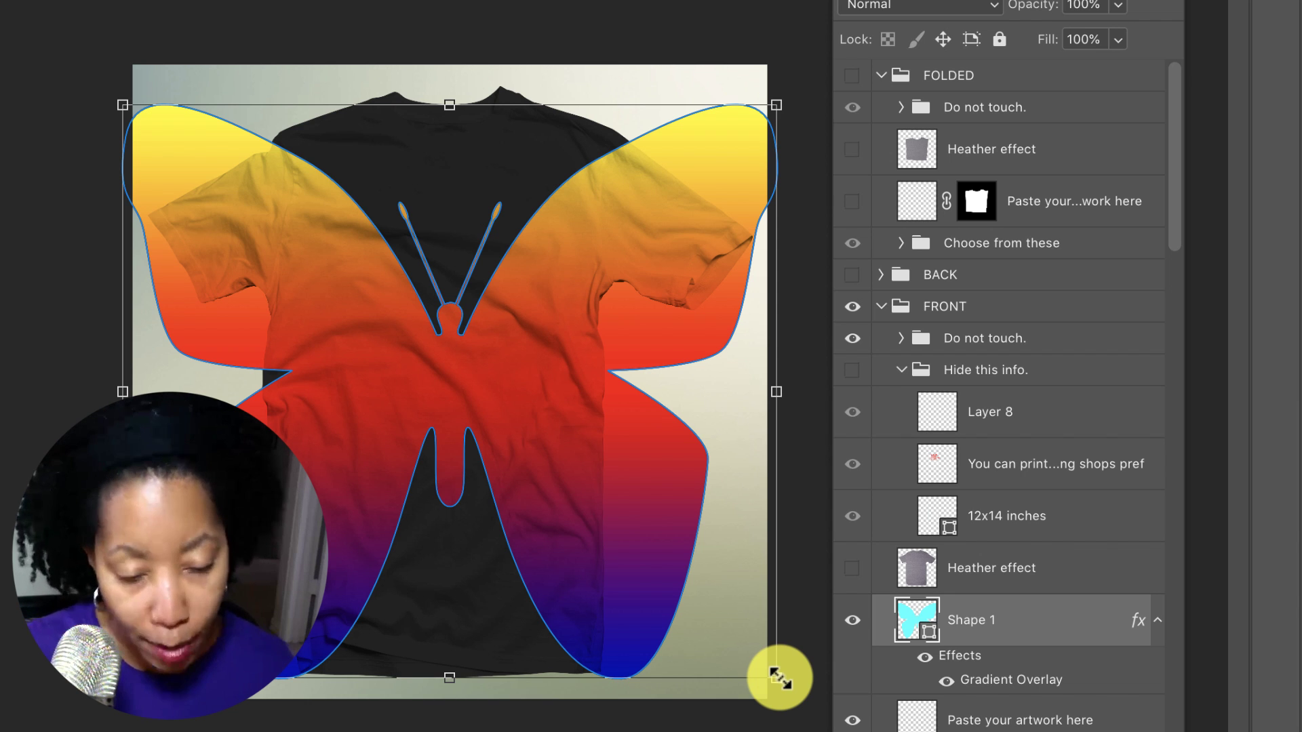
pyautogui.moveTo(778, 677); pyautogui.dragTo(445, 331)
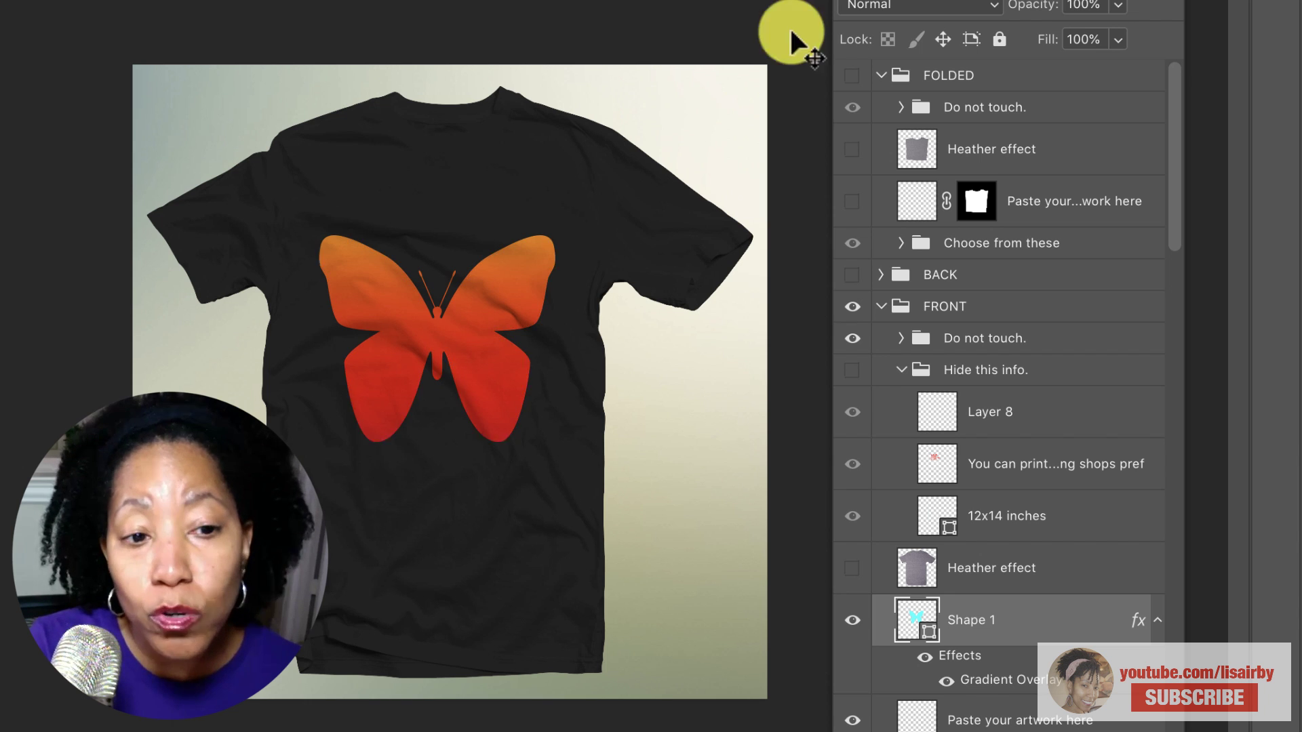
# Commit the new size, then nudge the butterfly higher onto the shirt's vertical centre line
pyautogui.click(495, 364)
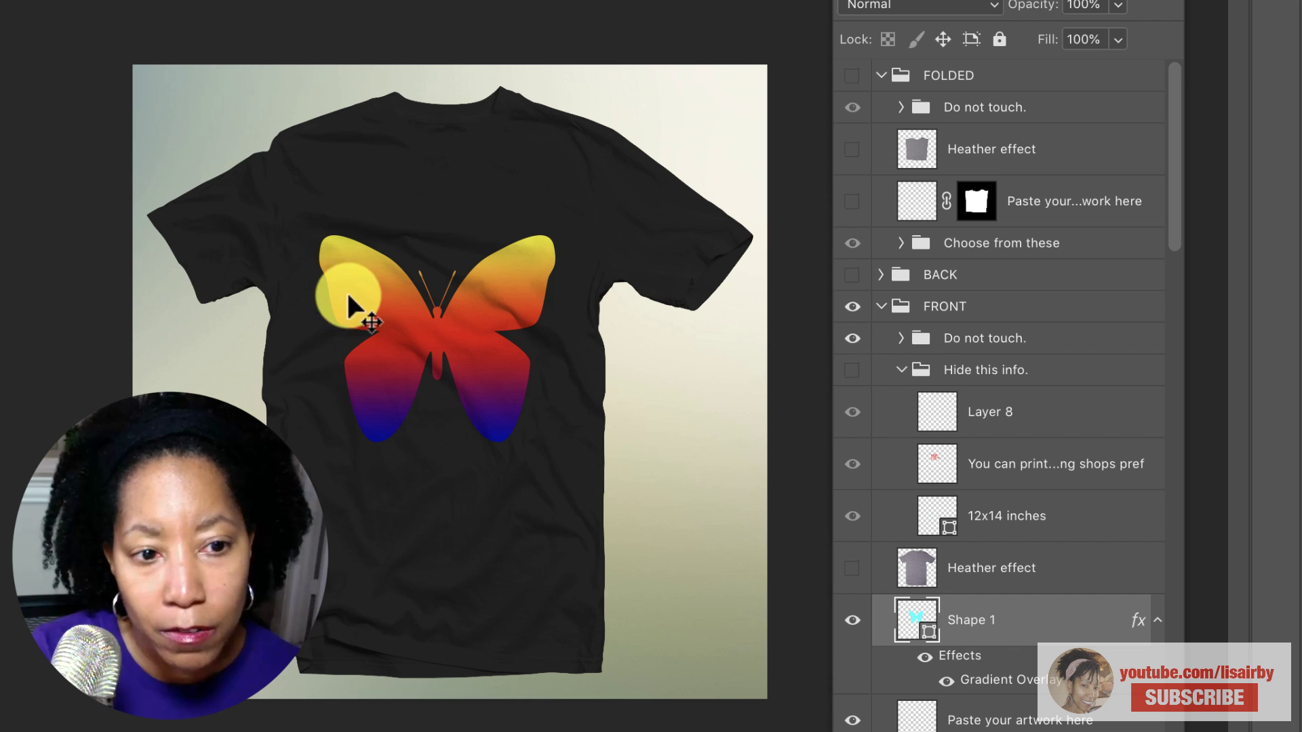
pyautogui.moveTo(482, 348)
pyautogui.mouseDown()
pyautogui.moveTo(503, 334)
pyautogui.moveTo(472, 321)
pyautogui.moveTo(482, 309)
pyautogui.moveTo(486, 325)
pyautogui.mouseUp()
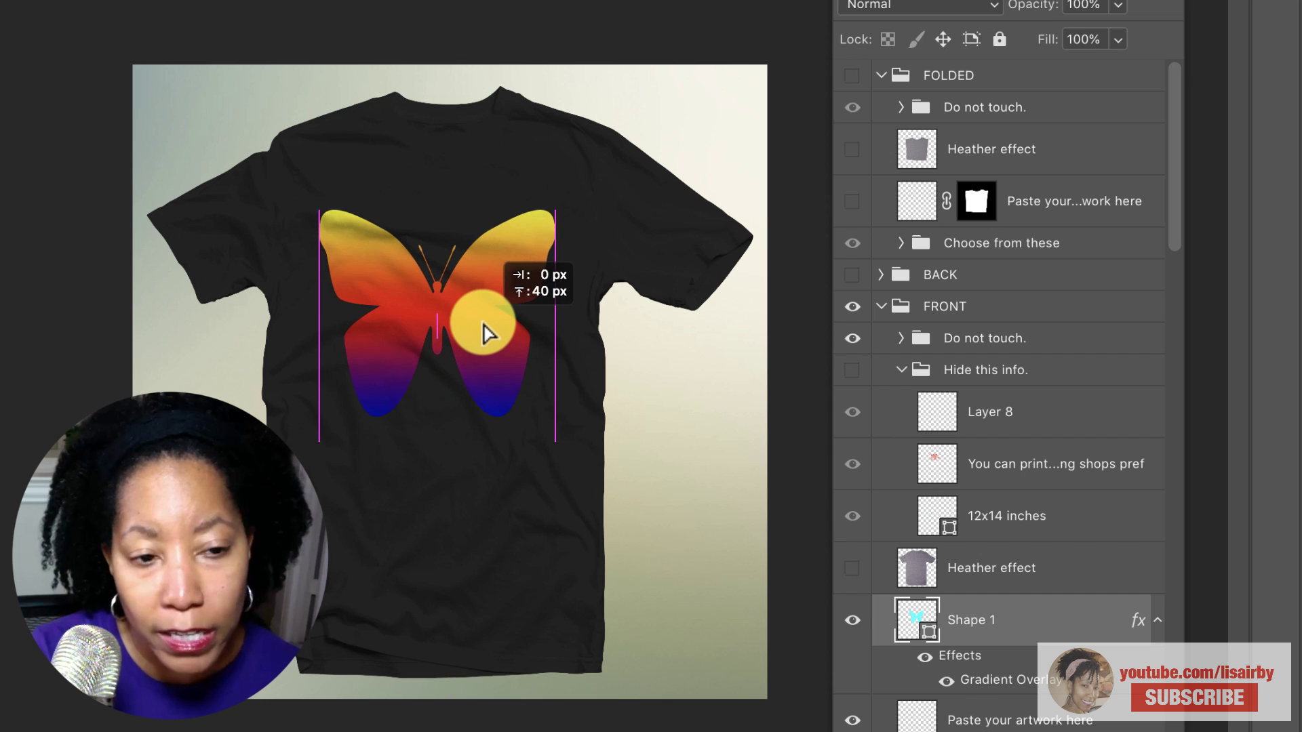
pyautogui.moveTo(487, 333); pyautogui.dragTo(493, 350)
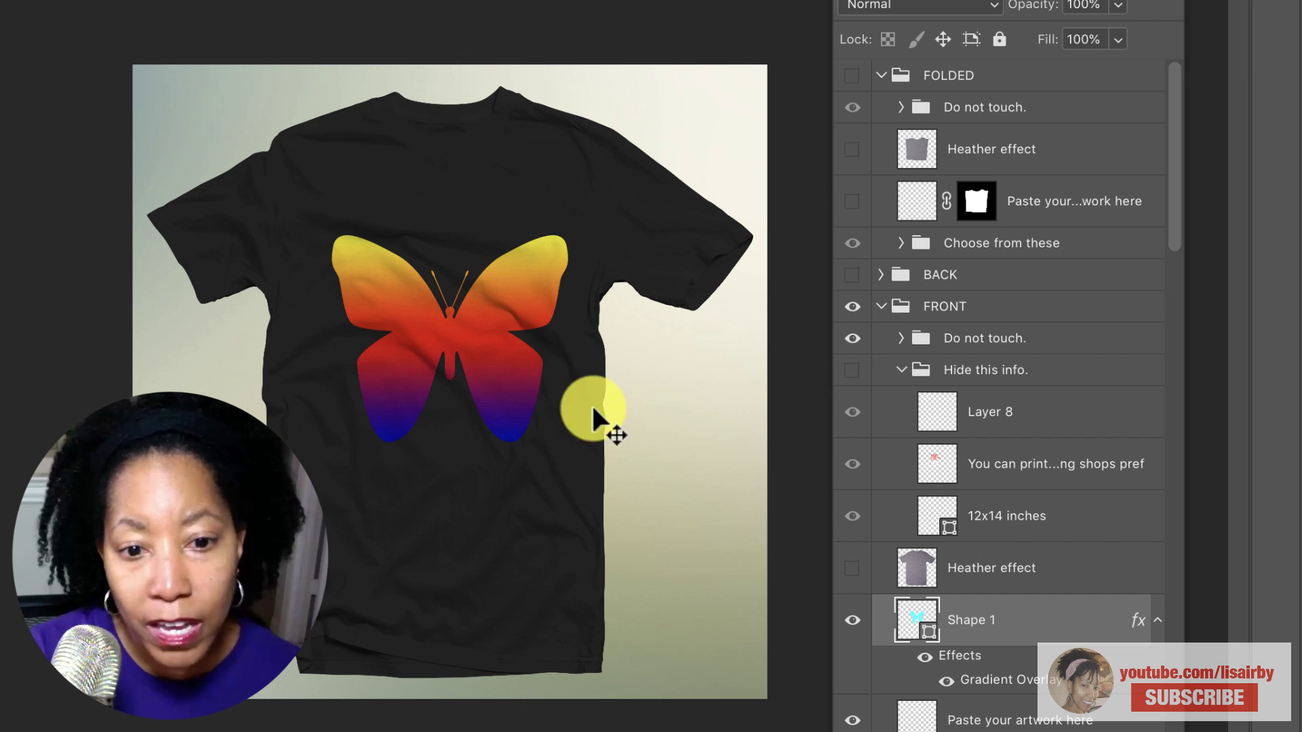
# Turn on the mandarin orange colour layer and the Heather effect layer in Layers
pyautogui.click(852, 573)
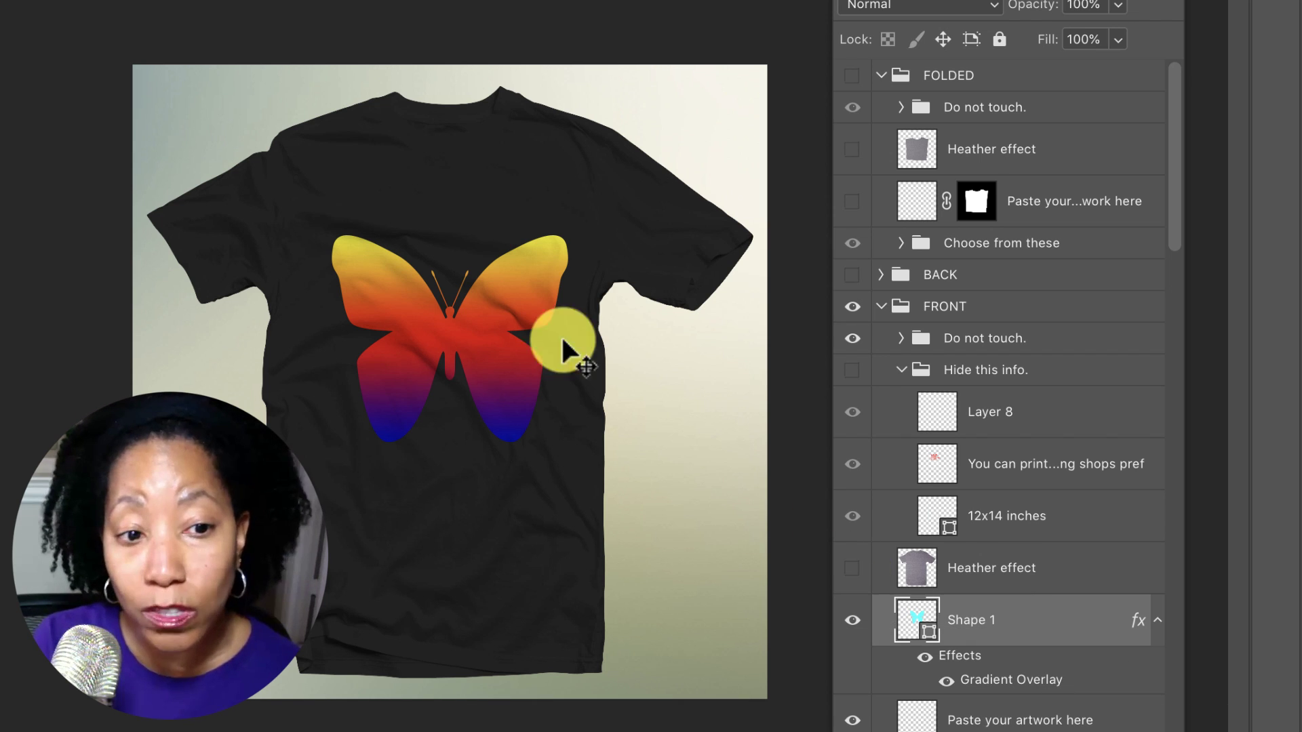
pyautogui.click(853, 569)
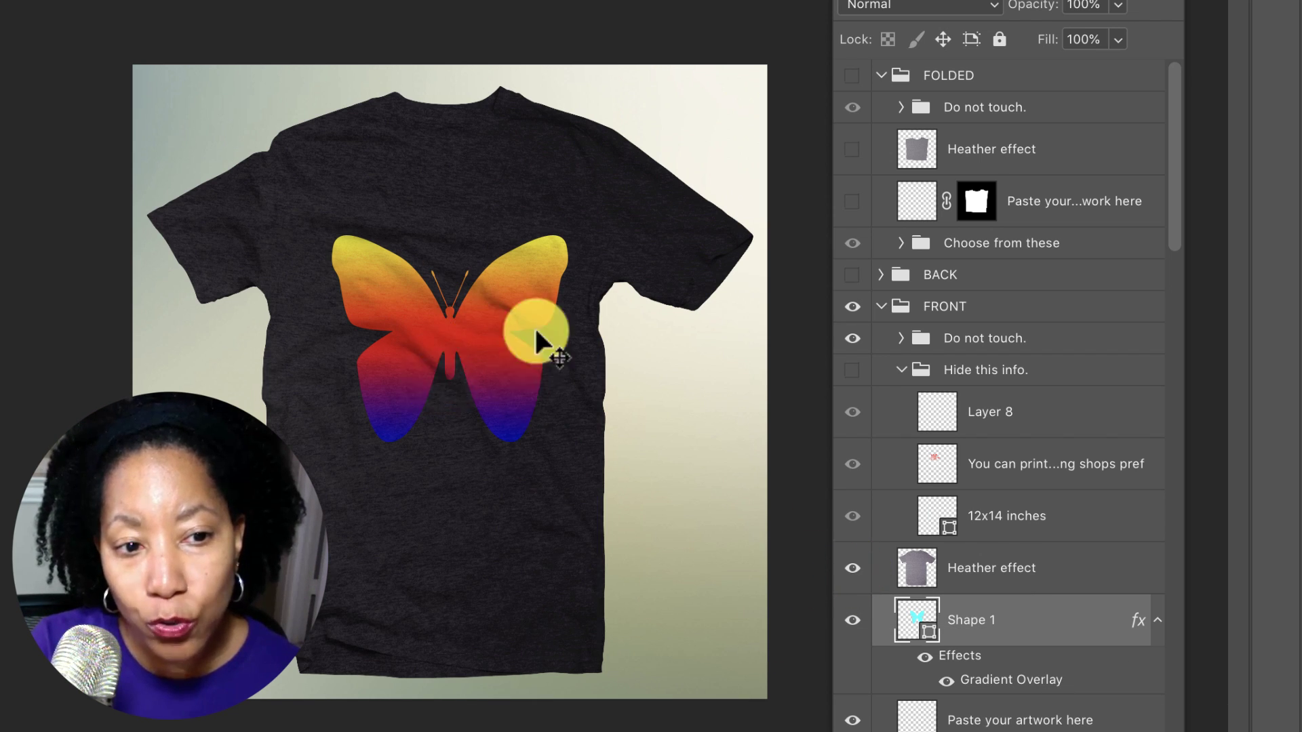
pyautogui.click(853, 569)
pyautogui.scroll(-5, 954, 552)
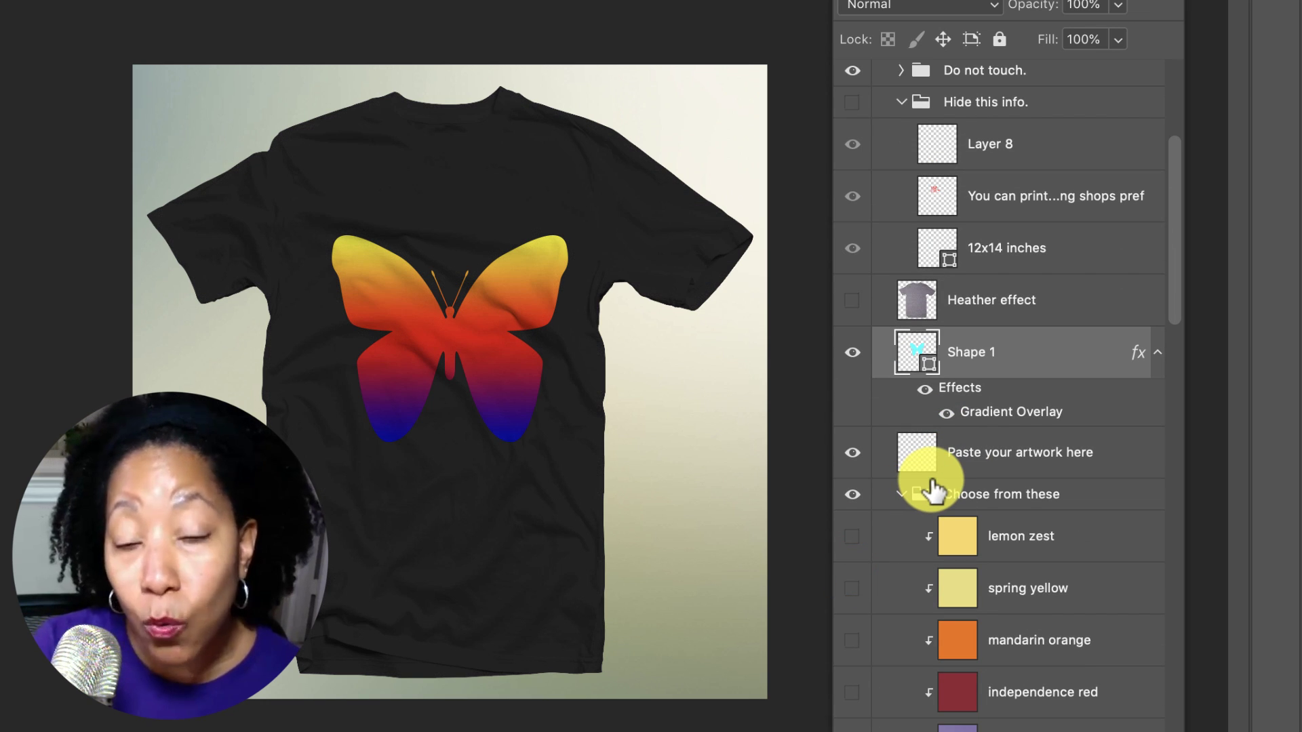
pyautogui.scroll(-5, 980, 456)
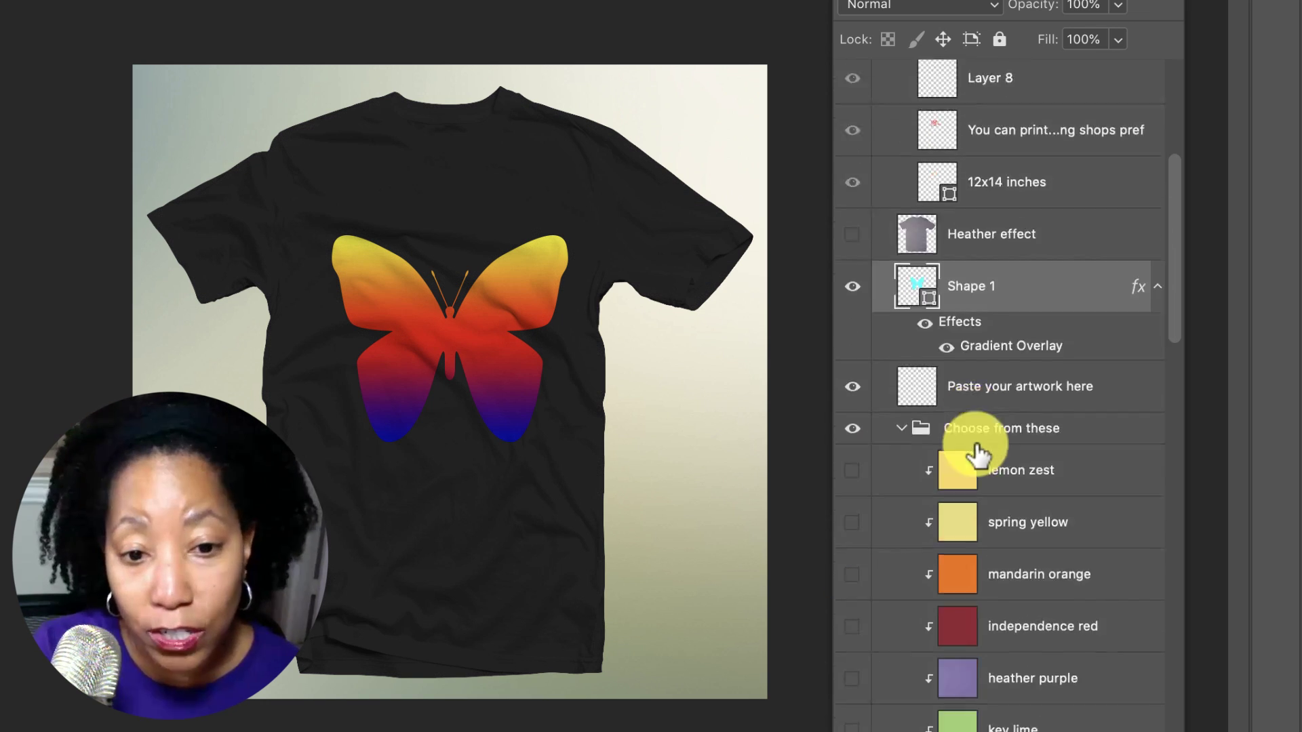
pyautogui.click(851, 467)
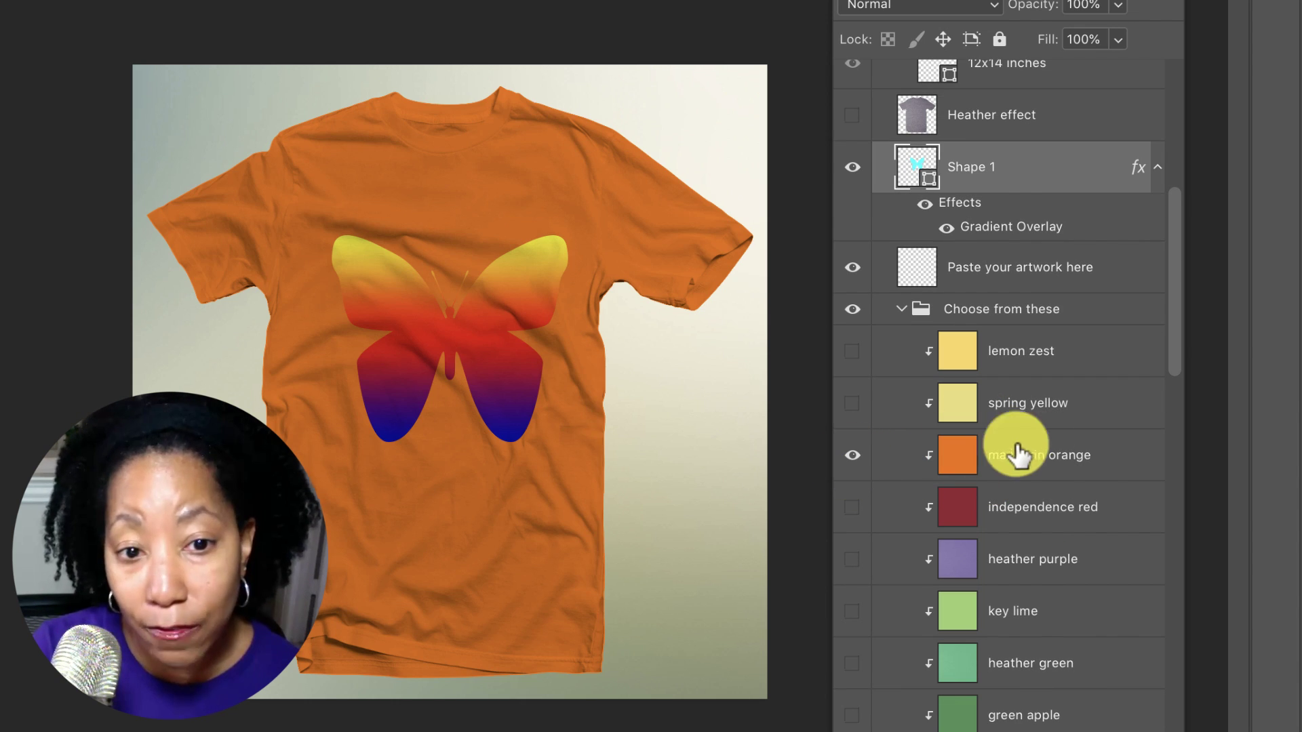
pyautogui.scroll(3, 998, 478)
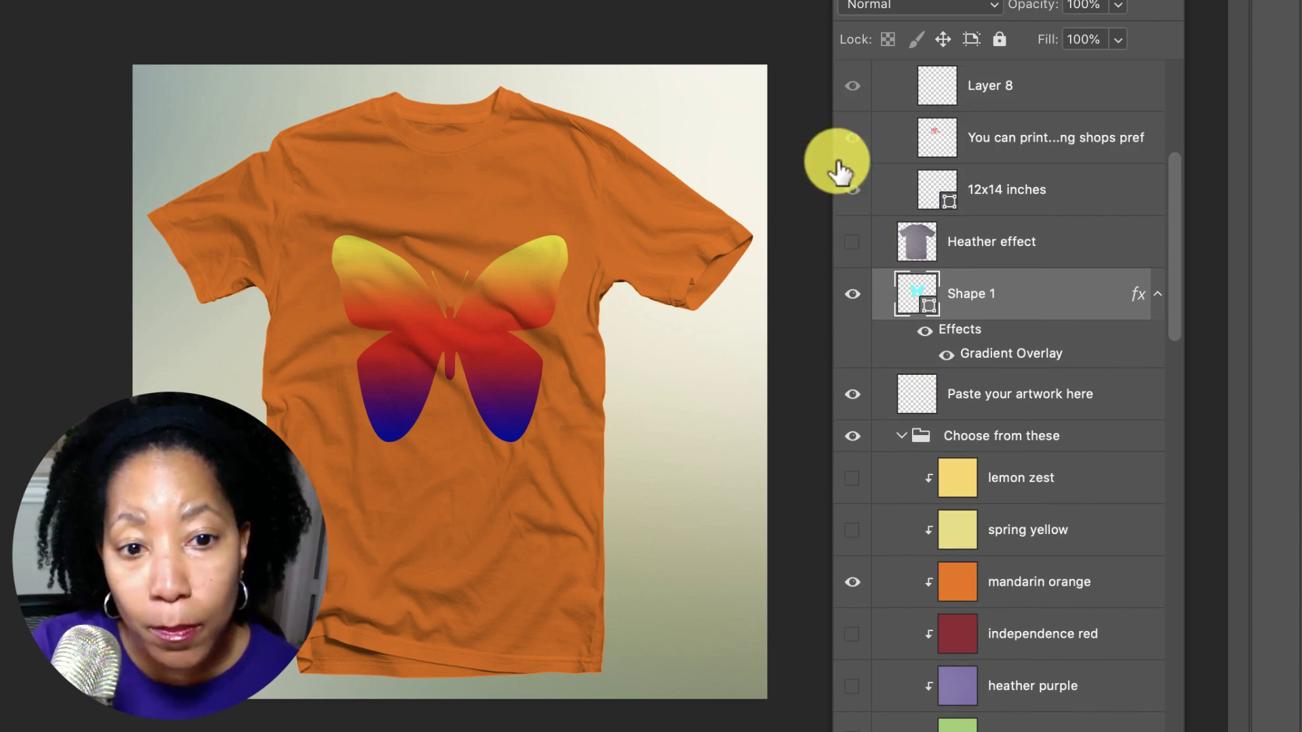
pyautogui.click(852, 242)
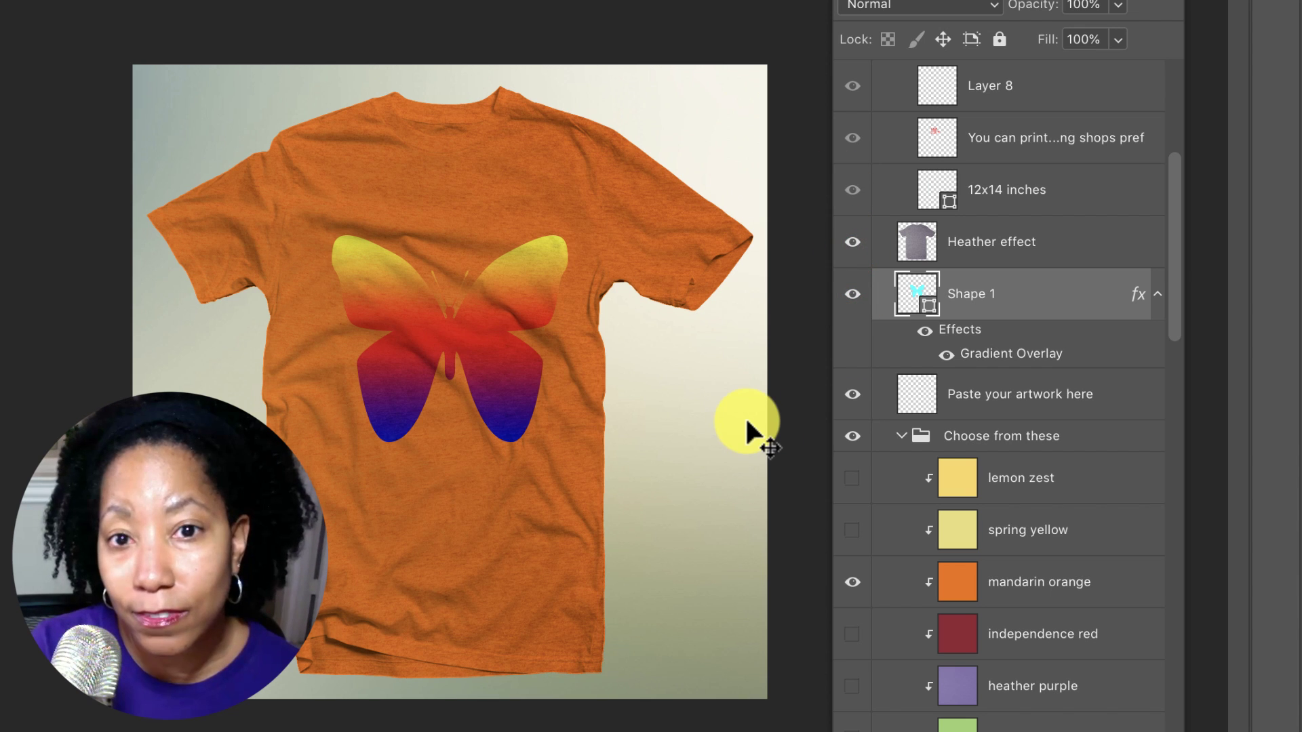
pyautogui.scroll(-12, 967, 441)
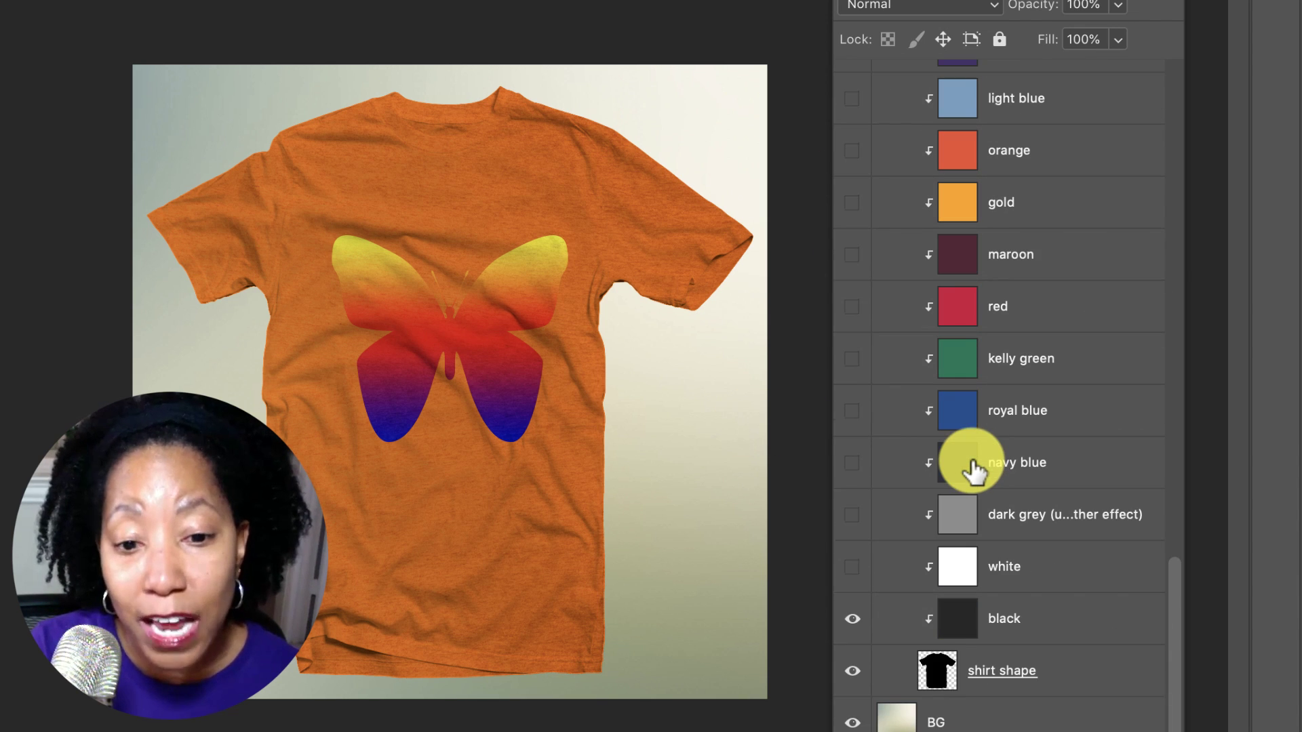
# Give the BG layer a red Color Overlay (RGB 211, 26, 26) through Blending Options
pyautogui.click(971, 722)
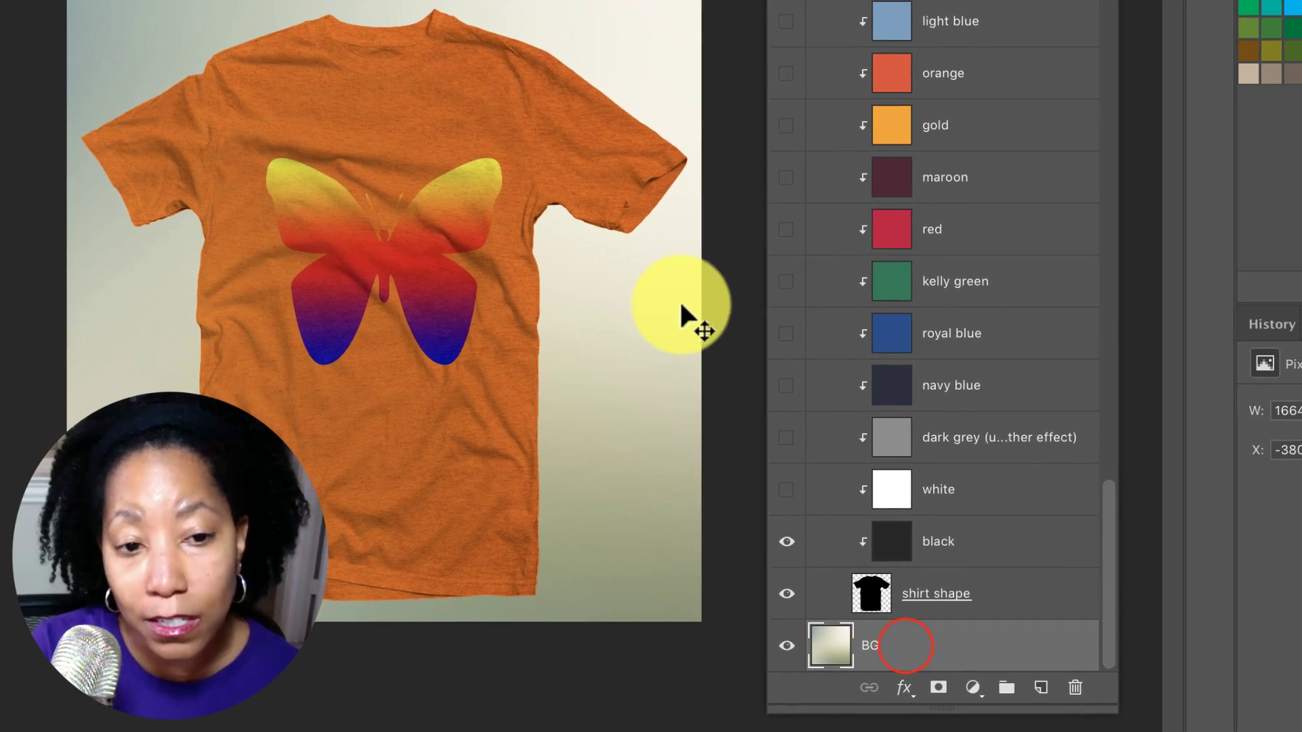
pyautogui.rightClick(947, 664)
pyautogui.click(983, 333)
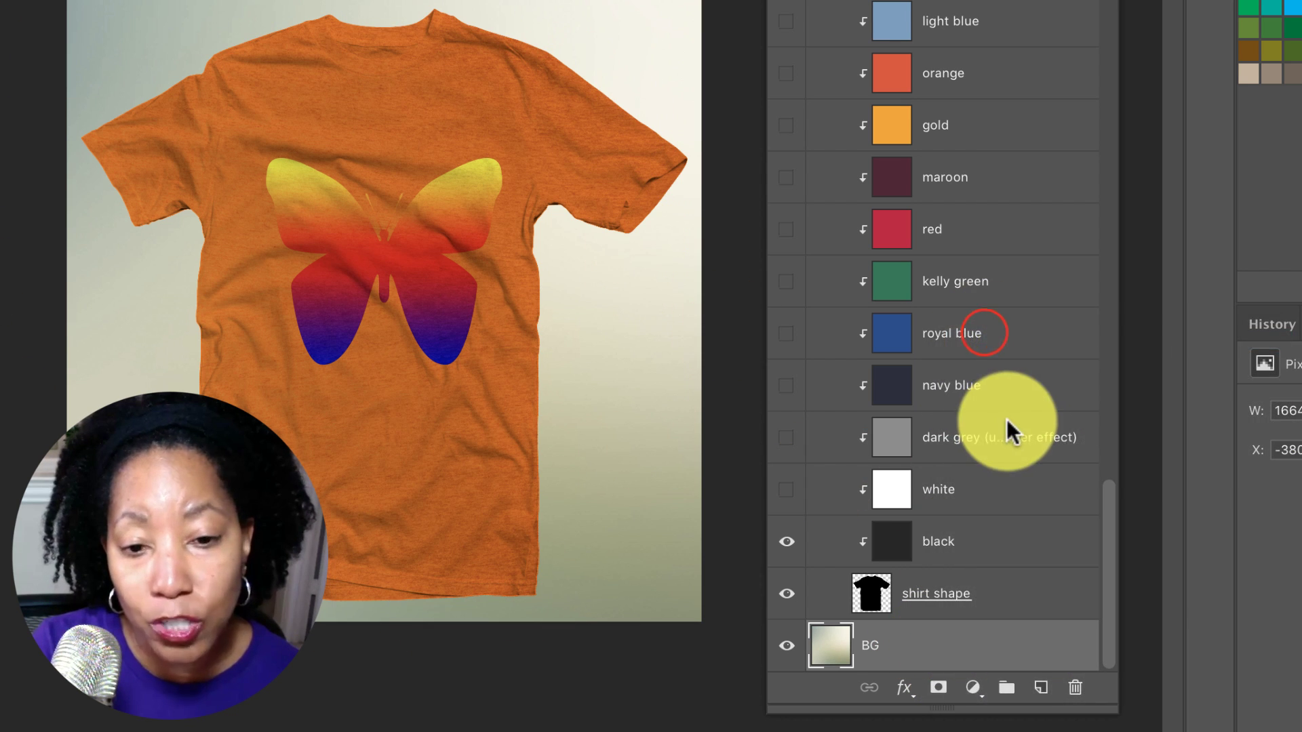
pyautogui.click(576, 459)
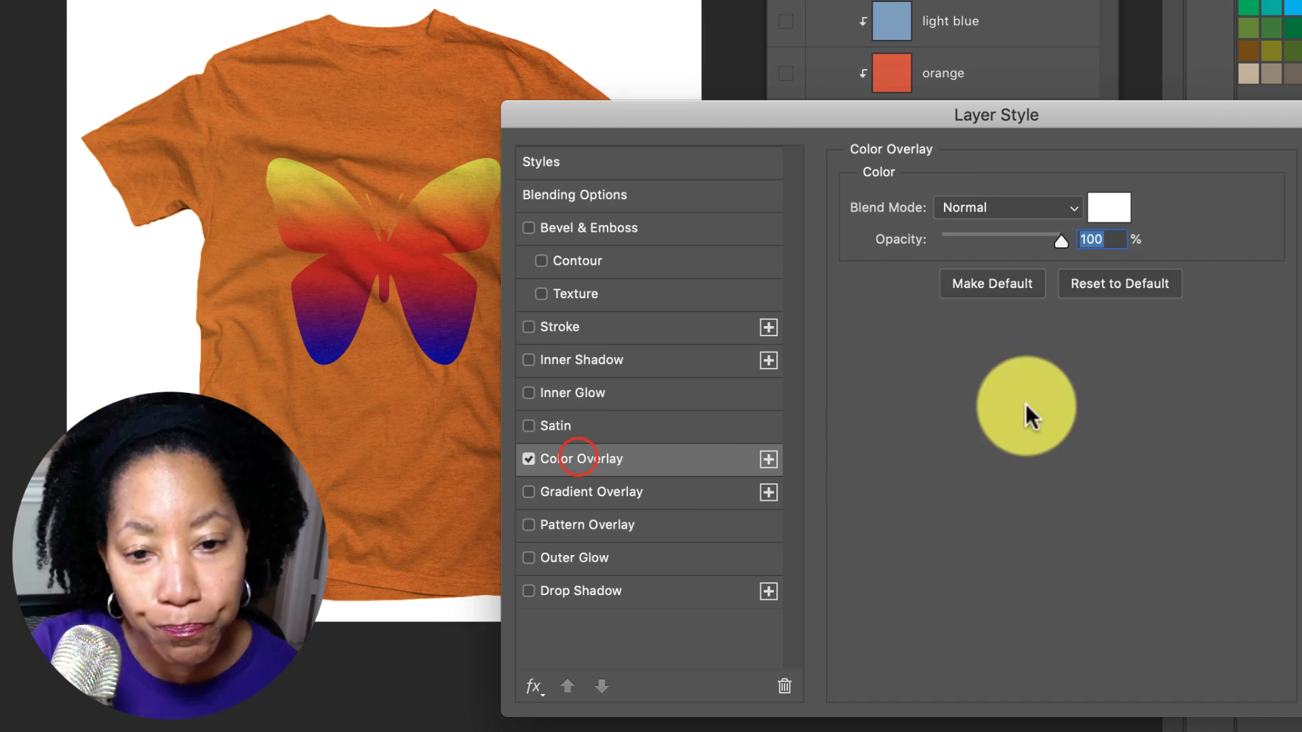
pyautogui.click(1108, 203)
pyautogui.click(180, 276)
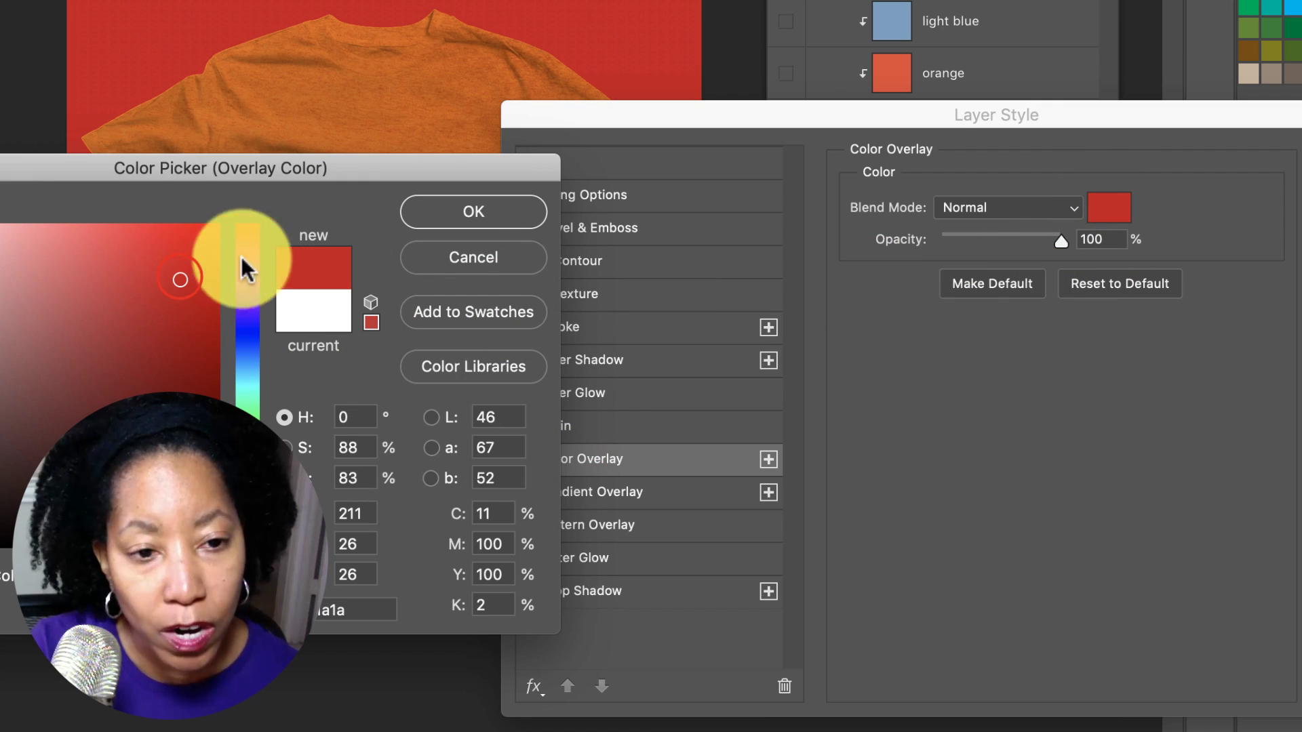
pyautogui.click(468, 211)
pyautogui.press('Return')
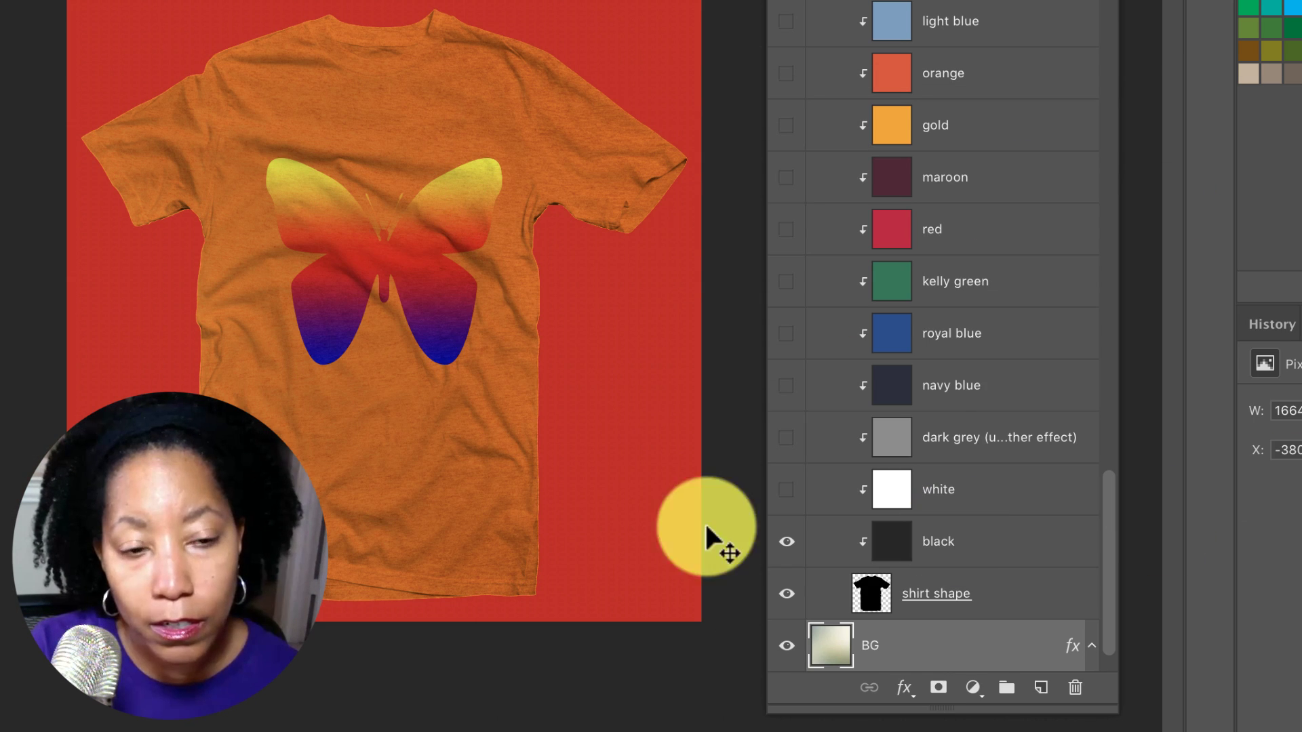